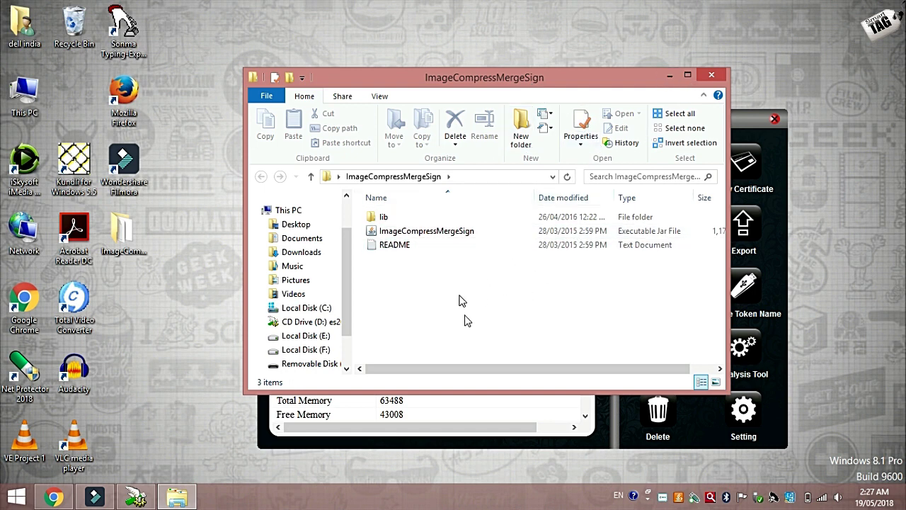
# Step: Switch to Chrome and show the downloaded ImageCompressMergeSign.rar in its folder from the downloads list
pyautogui.click(53, 496)
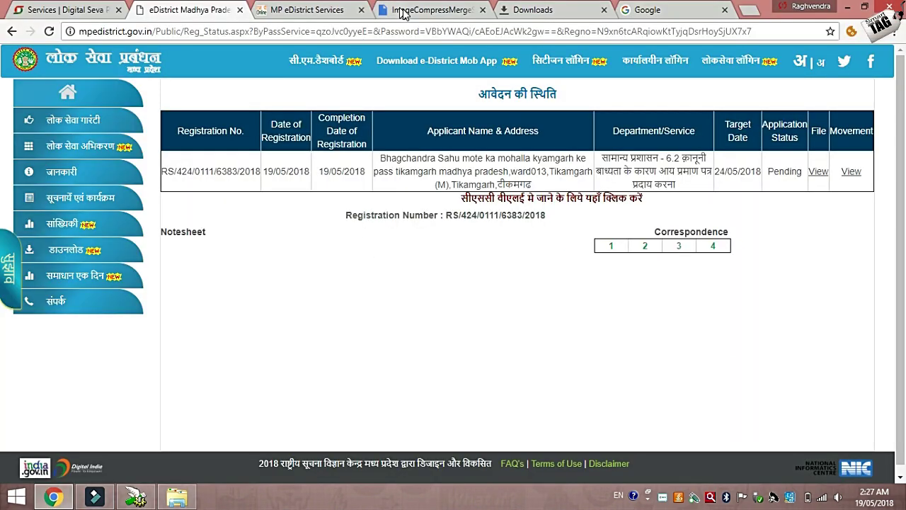
pyautogui.click(537, 14)
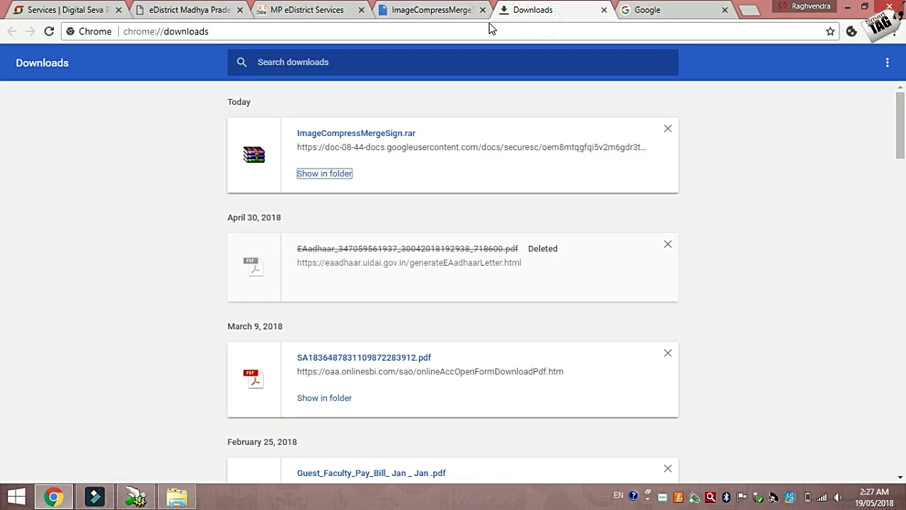
pyautogui.click(450, 11)
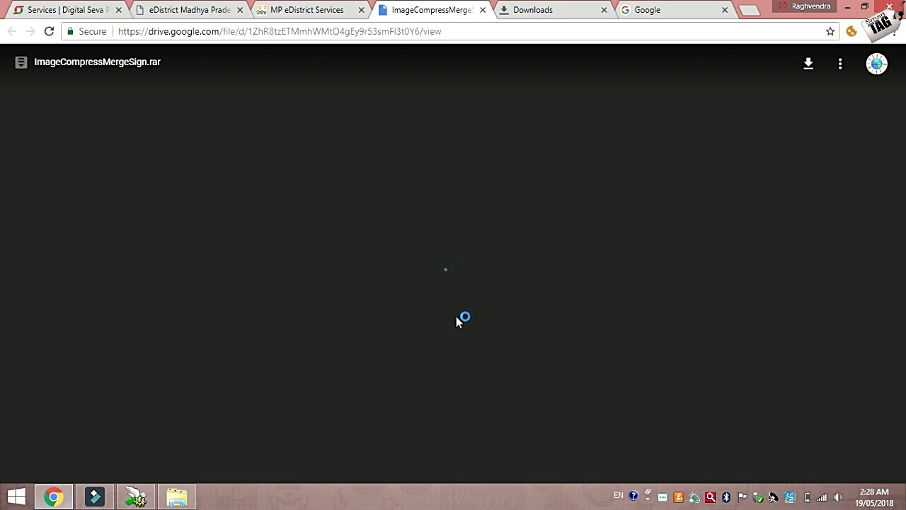
pyautogui.click(330, 9)
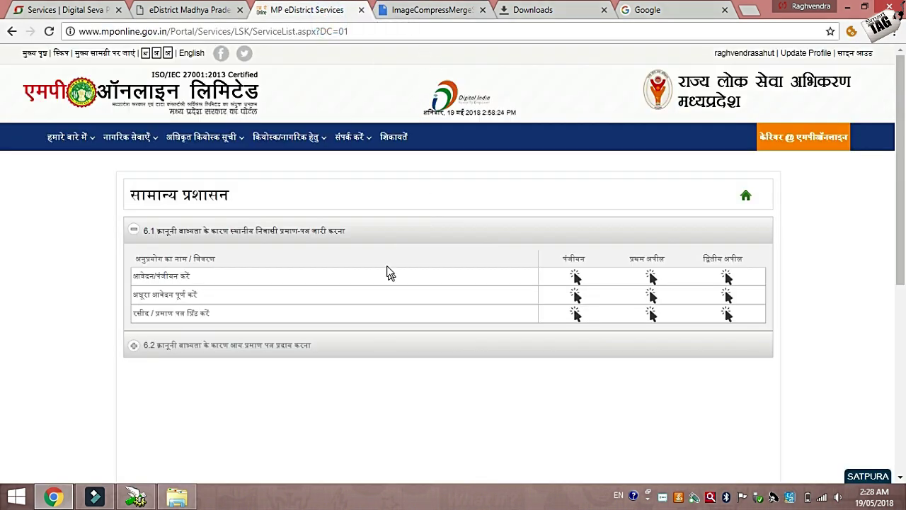
pyautogui.click(705, 20)
pyautogui.click(550, 13)
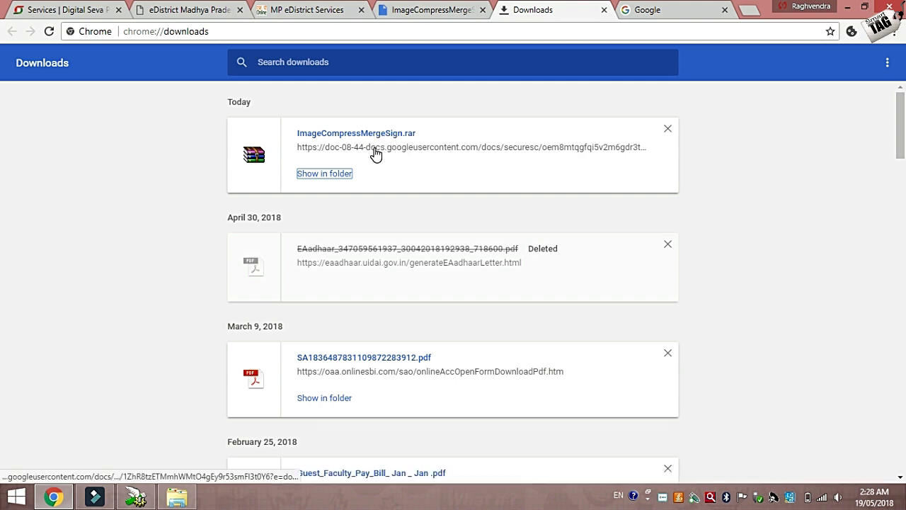
pyautogui.click(343, 181)
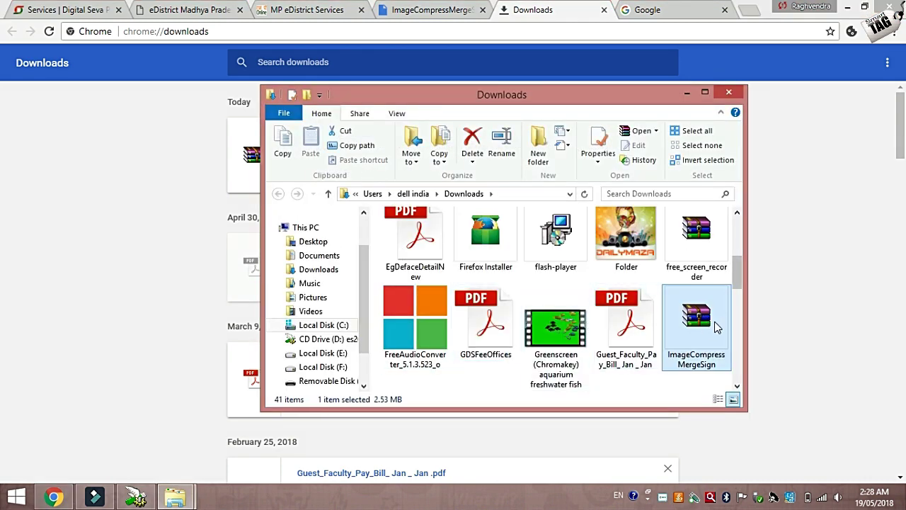
# Step: Open the ImageCompressMergeSign archive in WinRAR to view its contents and close it again
pyautogui.doubleClick(701, 322)
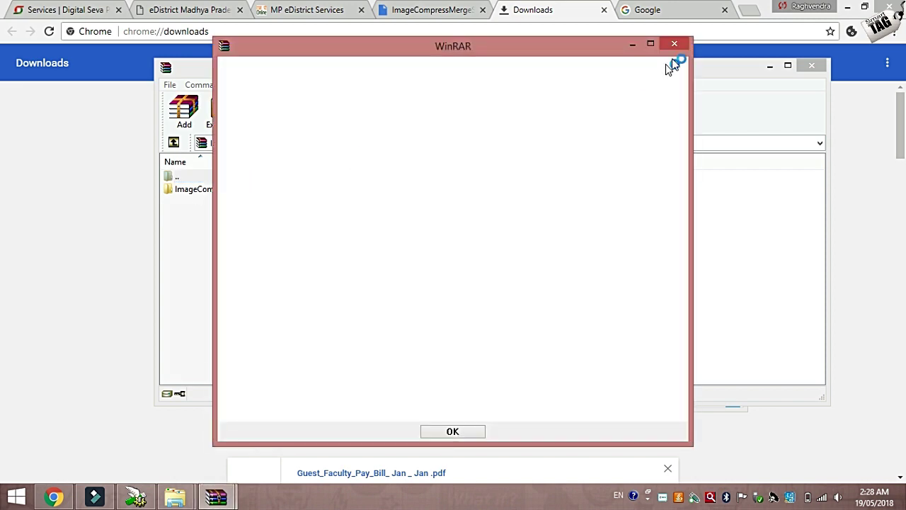
pyautogui.click(676, 44)
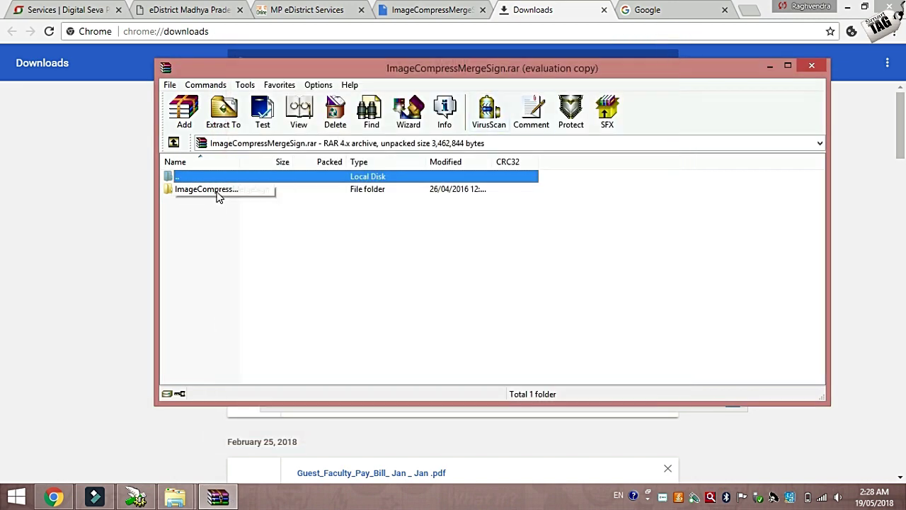
pyautogui.click(812, 66)
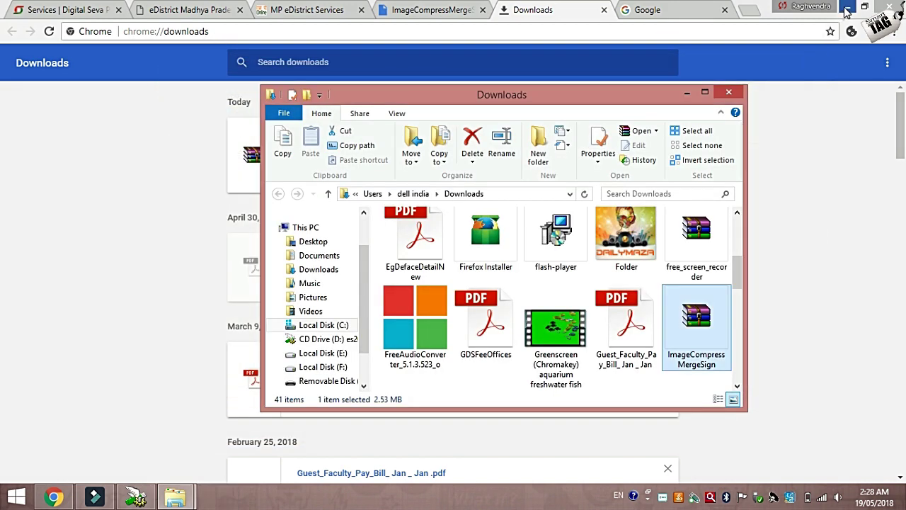
# Step: Minimize the browser, launch the ImageCompressMergeSign jar from its desktop folder and close the utility again
pyautogui.click(848, 6)
pyautogui.doubleClick(120, 230)
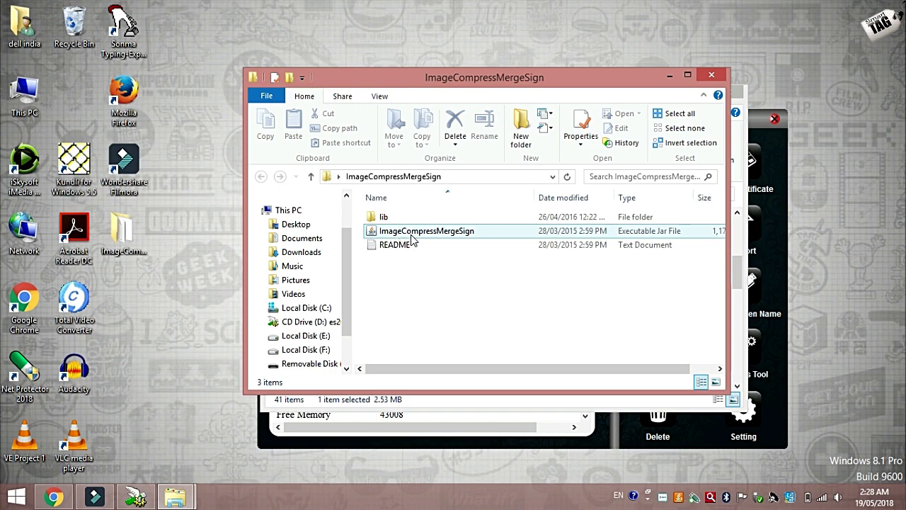
pyautogui.doubleClick(412, 234)
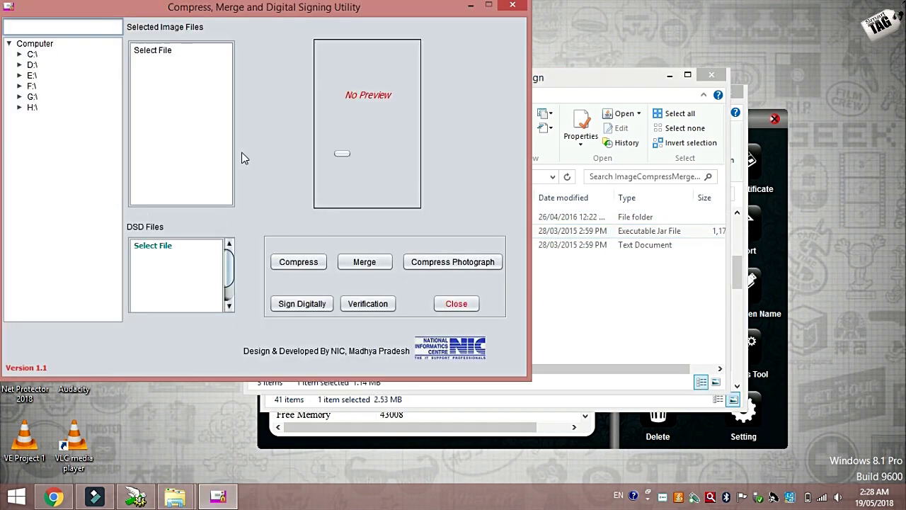
pyautogui.click(508, 11)
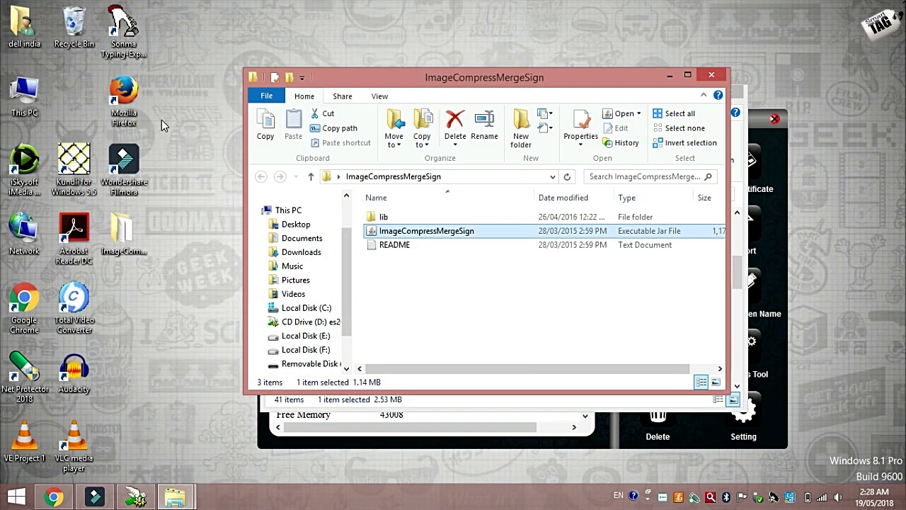
# Step: Open This PC to look through the available drives and close it again
pyautogui.doubleClick(25, 99)
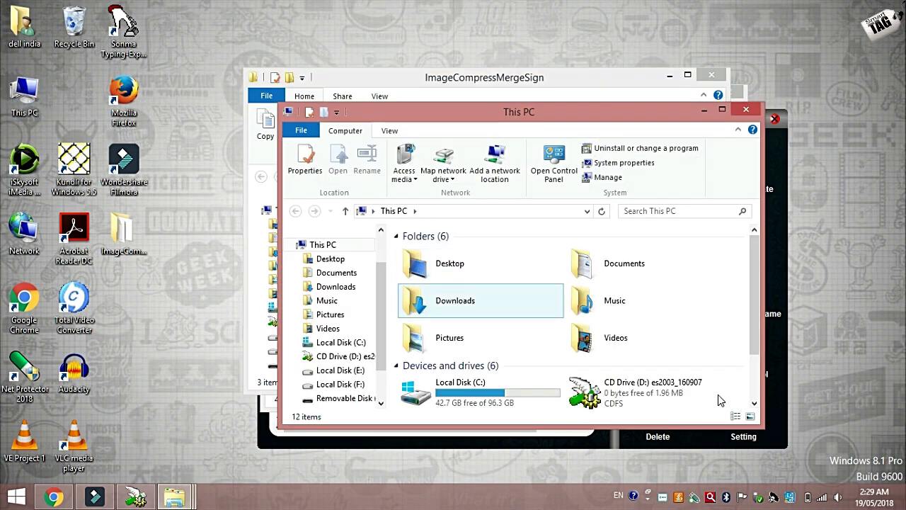
pyautogui.scroll(-3, 755, 289)
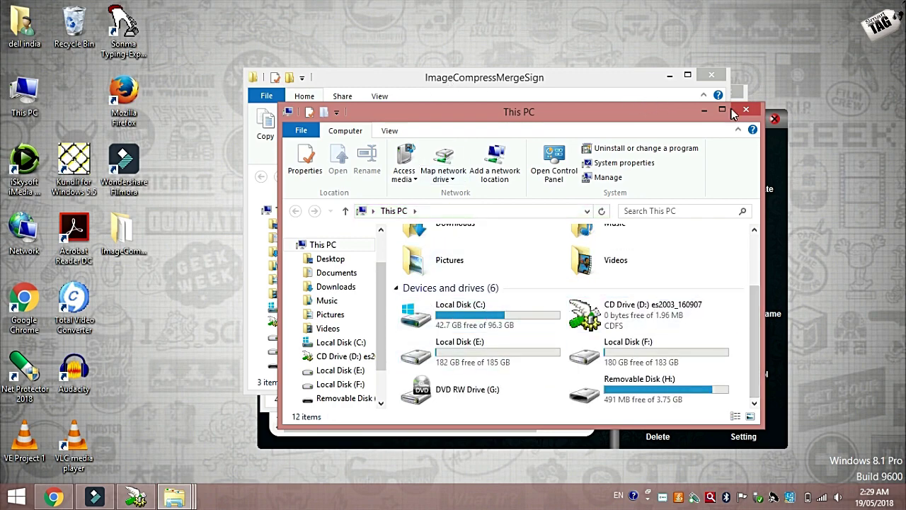
pyautogui.click(744, 109)
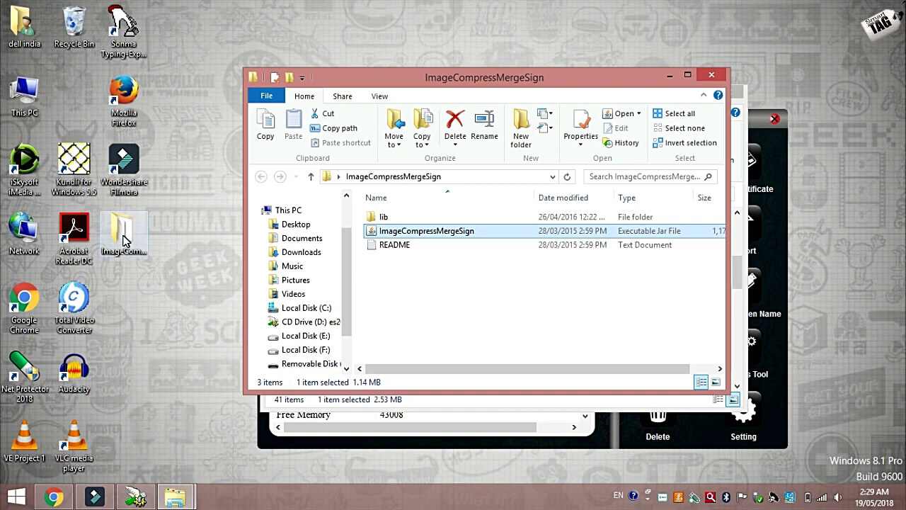
# Step: Launch the ImageCompressMergeSign jar file and move the utility's window away from the screen corner
pyautogui.doubleClick(396, 238)
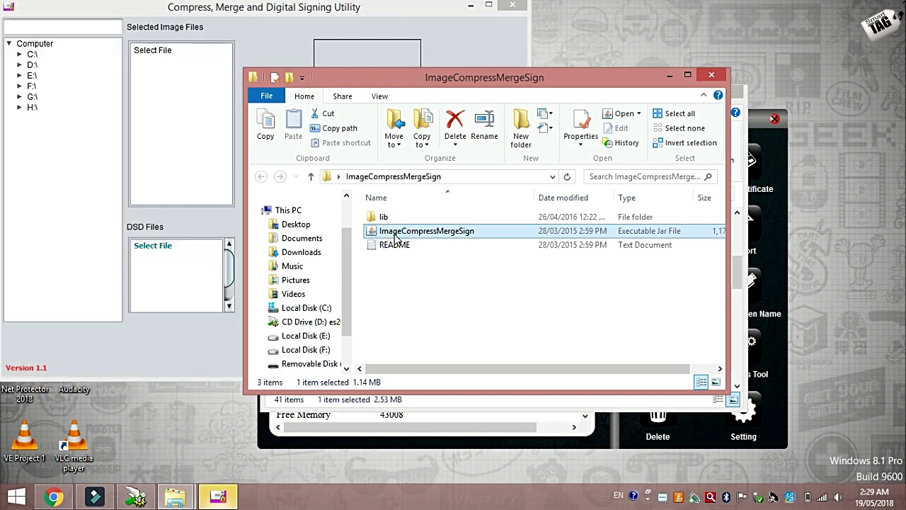
pyautogui.click(105, 108)
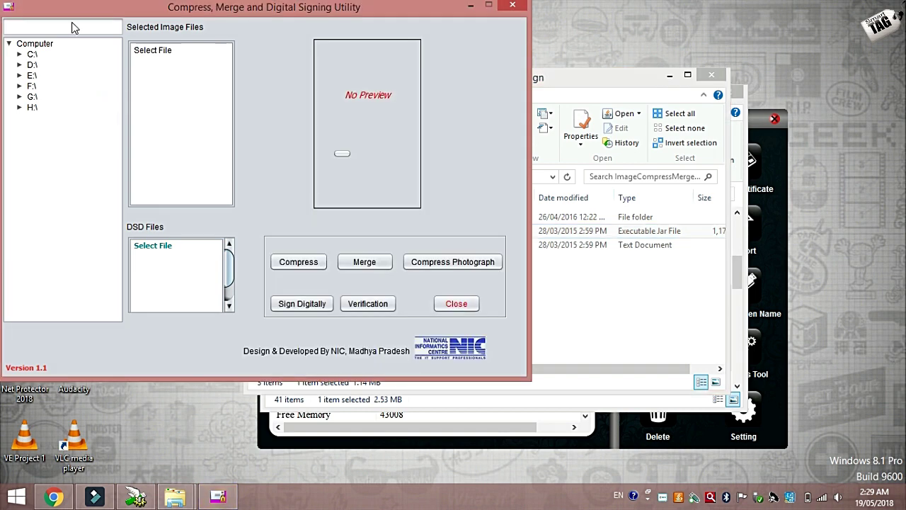
pyautogui.moveTo(262, 10); pyautogui.dragTo(326, 40)
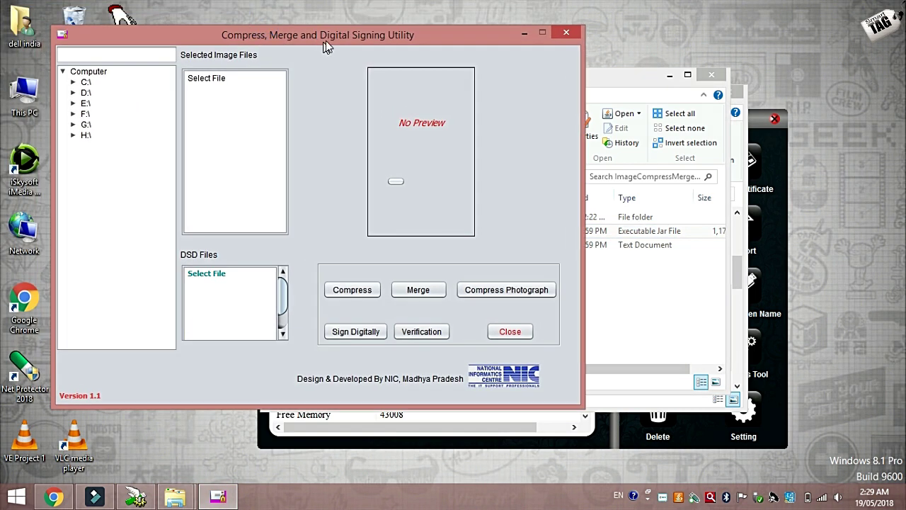
# Step: Expand drive F:\ in the utility's folder tree and load the image files from New folder
pyautogui.doubleClick(90, 115)
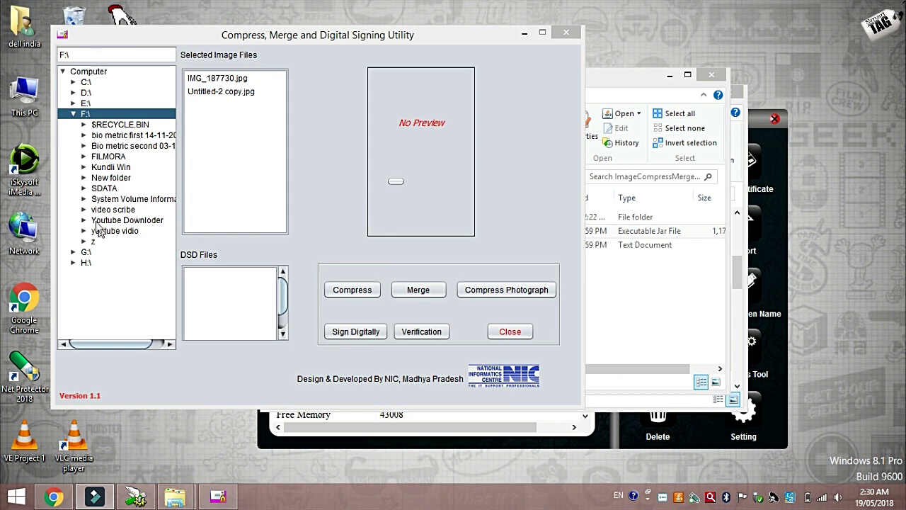
pyautogui.click(110, 179)
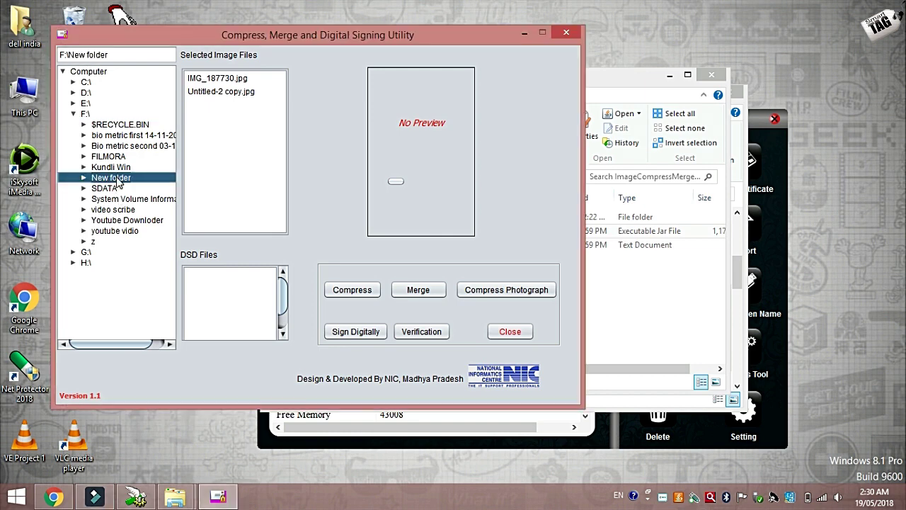
pyautogui.click(120, 181)
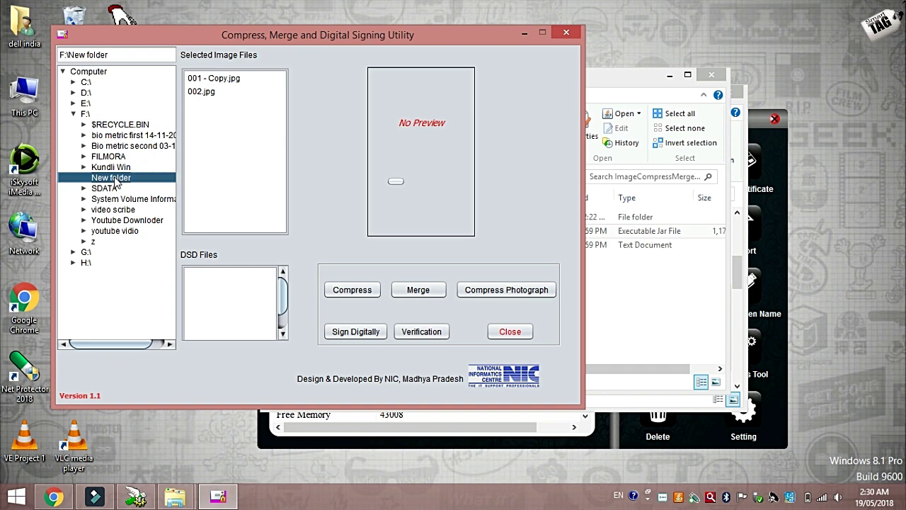
# Step: Compare the previews of 001 - Copy.jpg and 002.jpg by selecting each image in turn
pyautogui.click(205, 92)
pyautogui.click(206, 92)
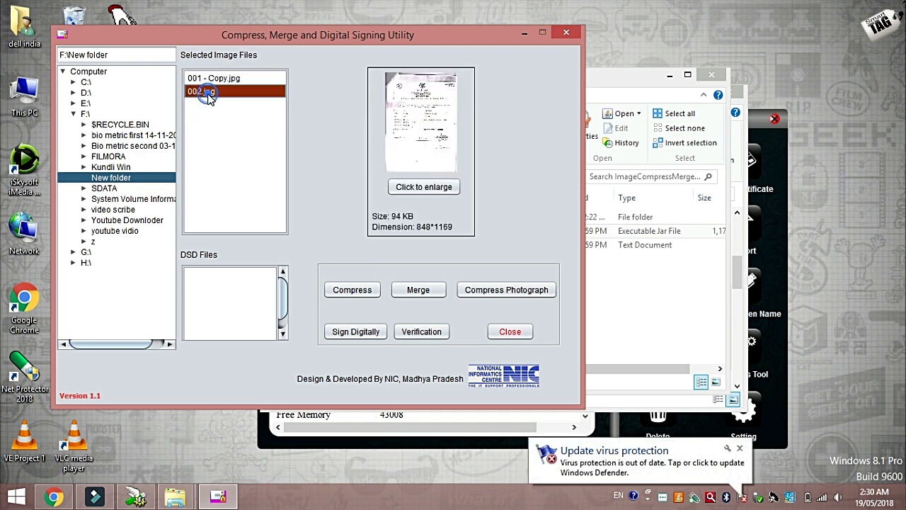
pyautogui.click(211, 80)
pyautogui.click(207, 92)
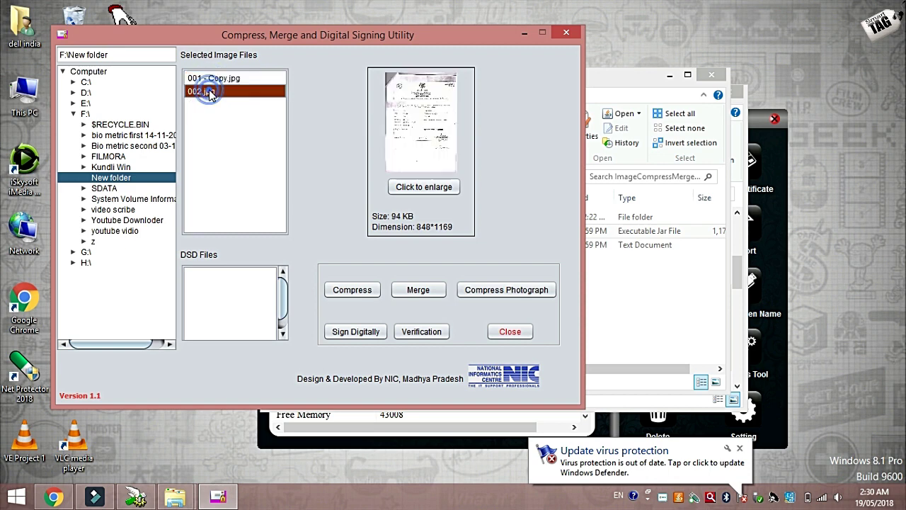
pyautogui.click(211, 80)
pyautogui.click(210, 92)
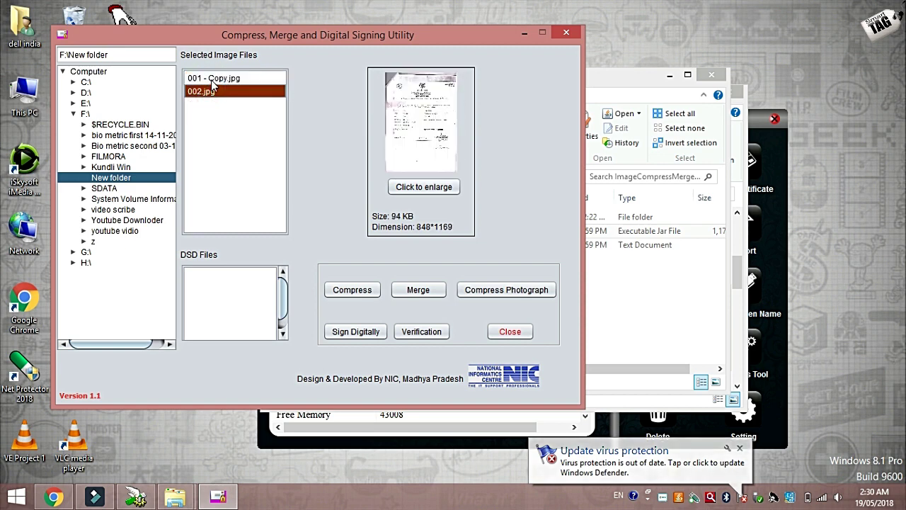
pyautogui.click(211, 80)
pyautogui.click(212, 92)
pyautogui.click(214, 78)
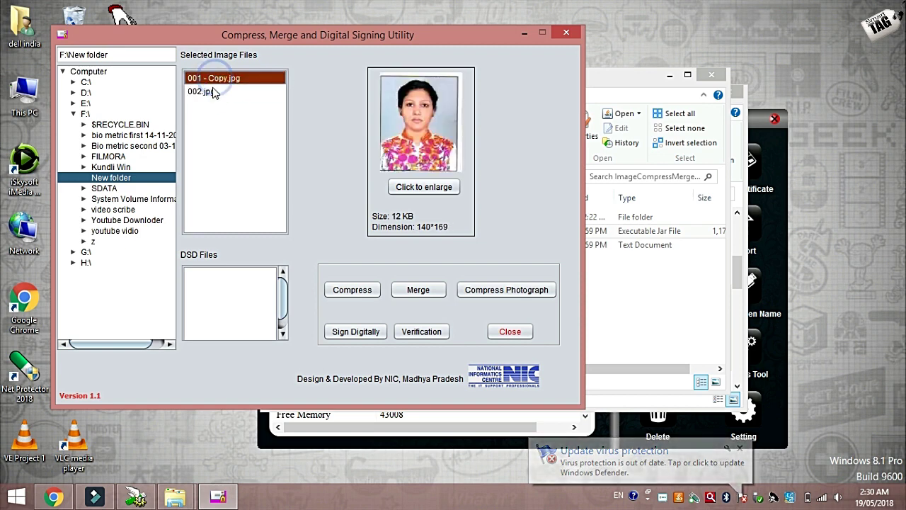
pyautogui.click(211, 92)
pyautogui.click(214, 79)
pyautogui.click(207, 91)
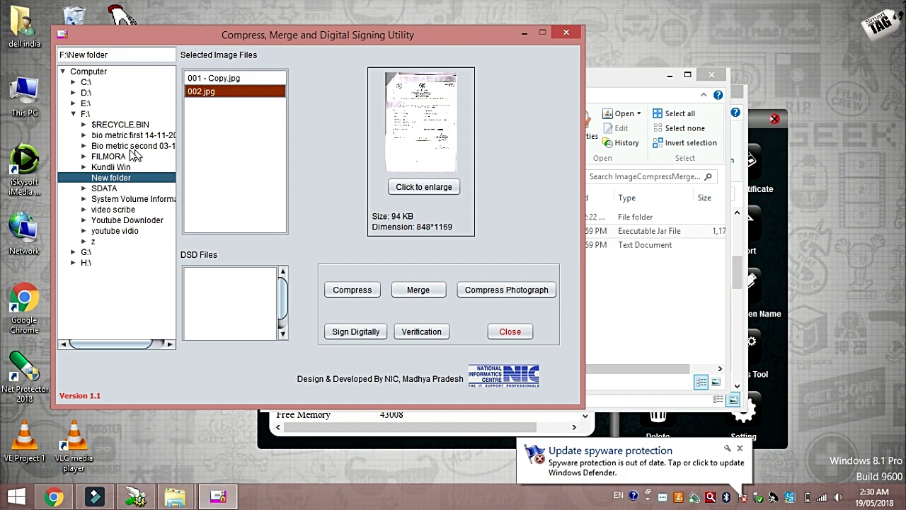
# Step: Open F:\New folder in File Explorer to check its image files and close the window
pyautogui.click(38, 98)
pyautogui.doubleClick(38, 97)
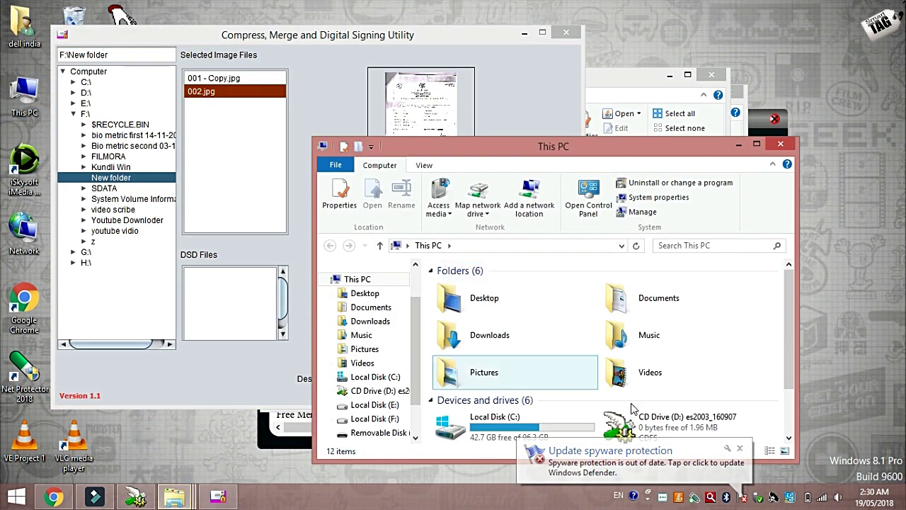
pyautogui.moveTo(789, 311); pyautogui.dragTo(804, 389)
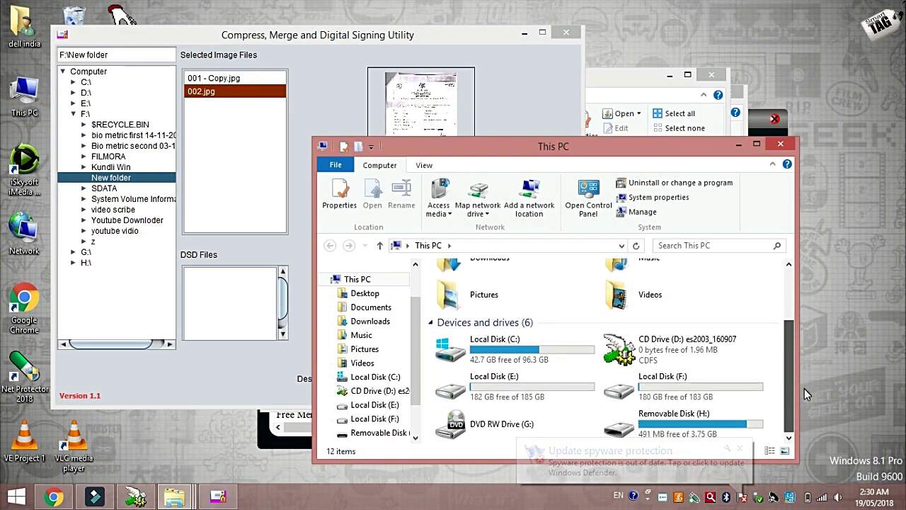
pyautogui.doubleClick(664, 395)
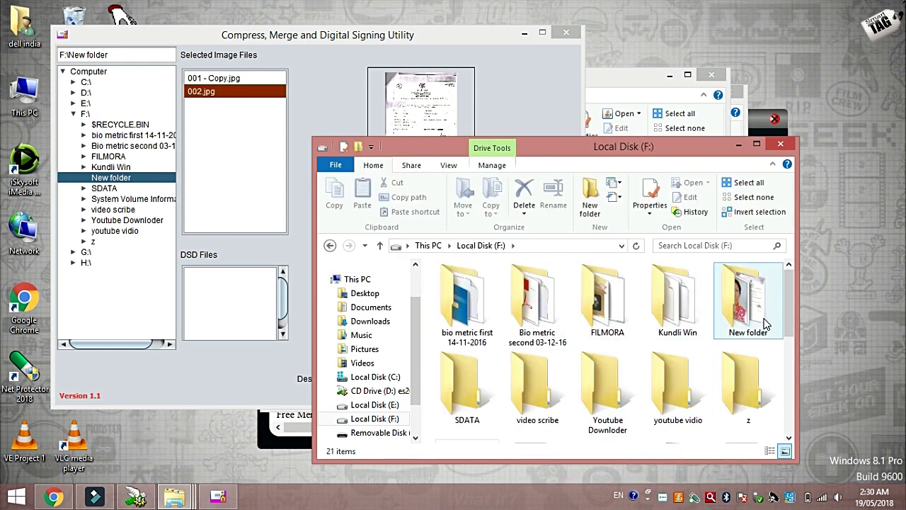
pyautogui.doubleClick(766, 324)
pyautogui.moveTo(598, 357); pyautogui.dragTo(463, 263)
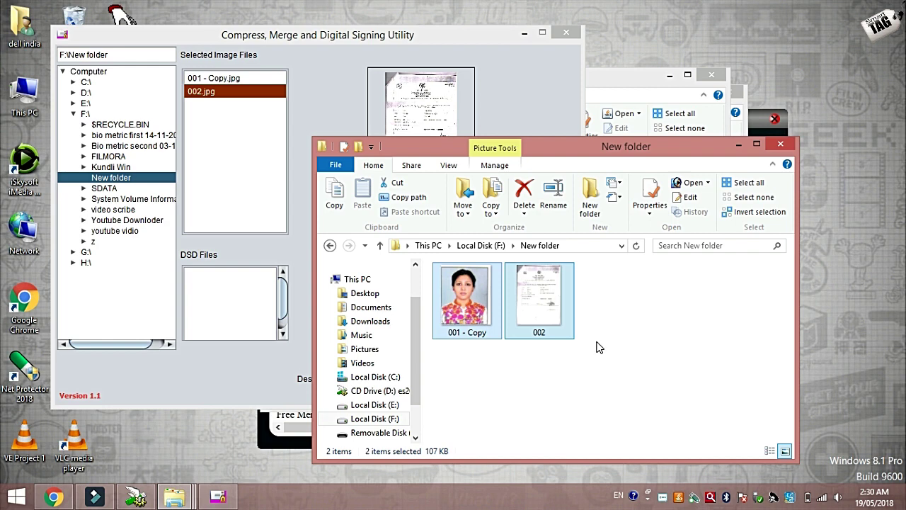
pyautogui.click(780, 144)
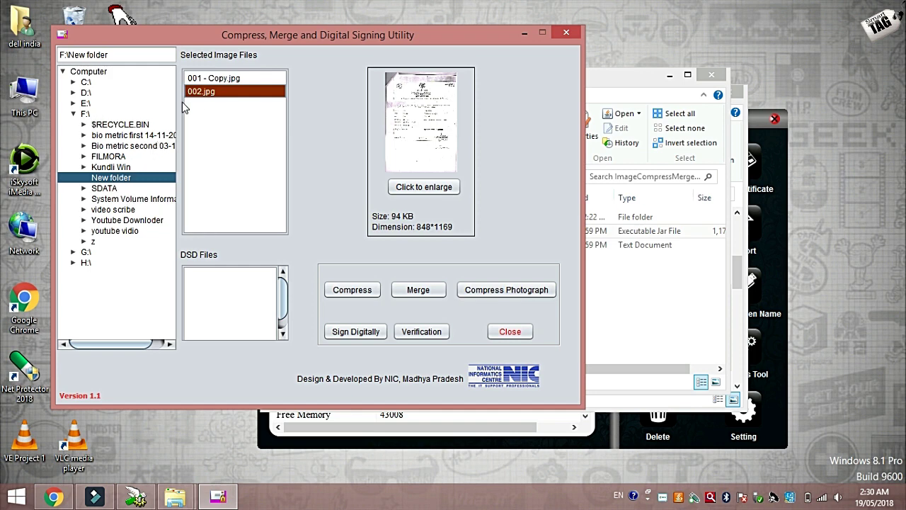
# Step: Digitally sign 001 - Copy.jpg with the token's SafeScrypt certificate, logging in with the token's user PIN
pyautogui.click(216, 78)
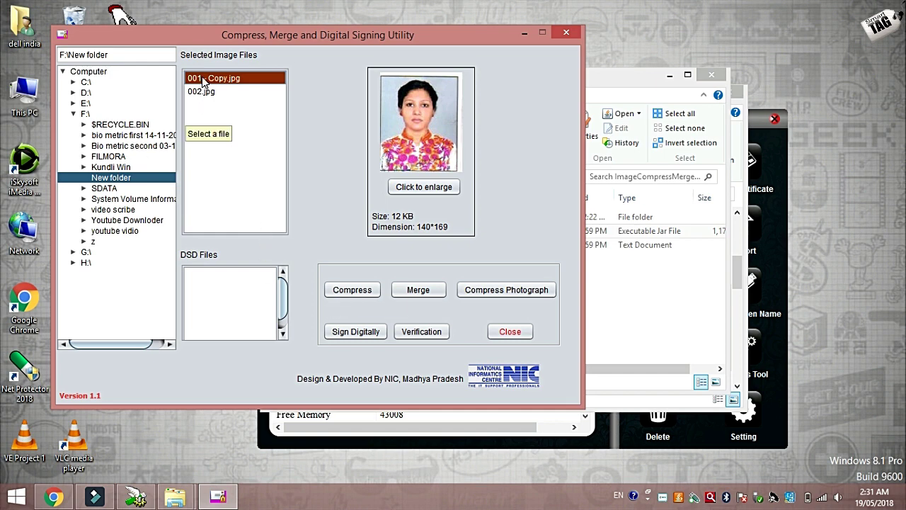
pyautogui.click(349, 336)
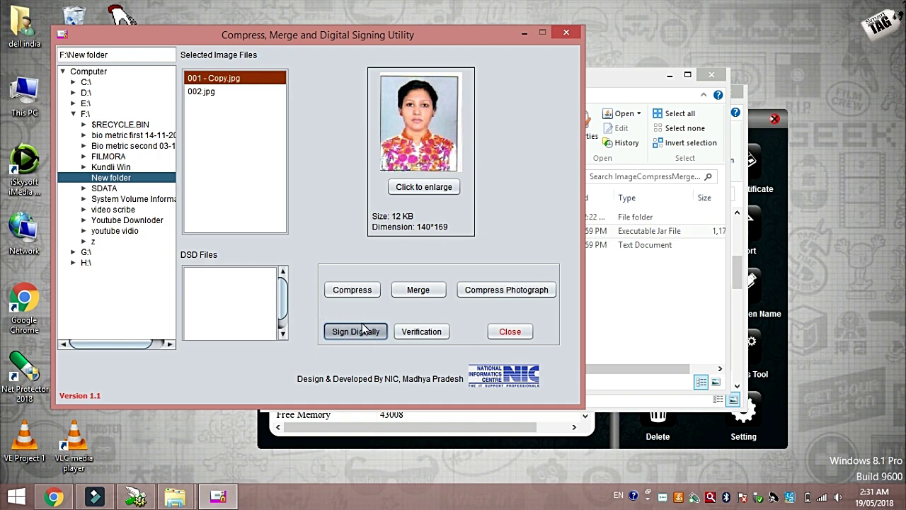
pyautogui.click(363, 330)
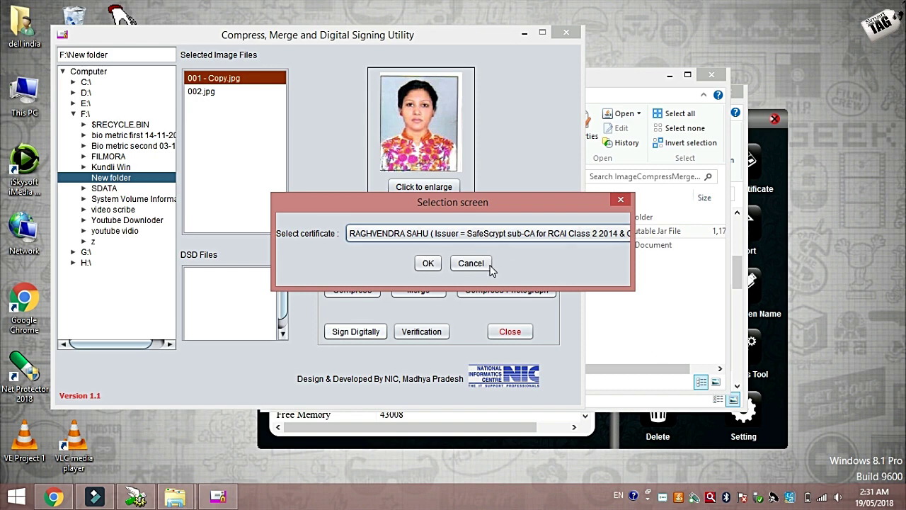
pyautogui.click(429, 263)
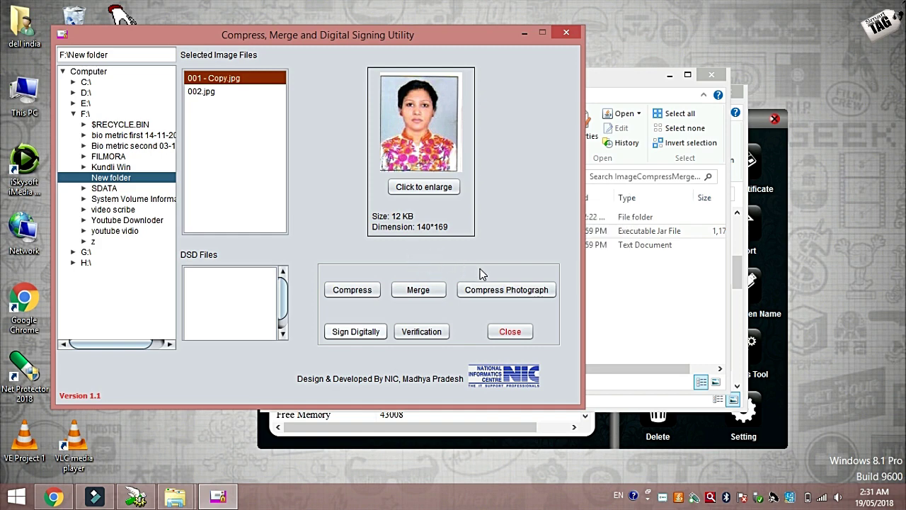
pyautogui.click(395, 295)
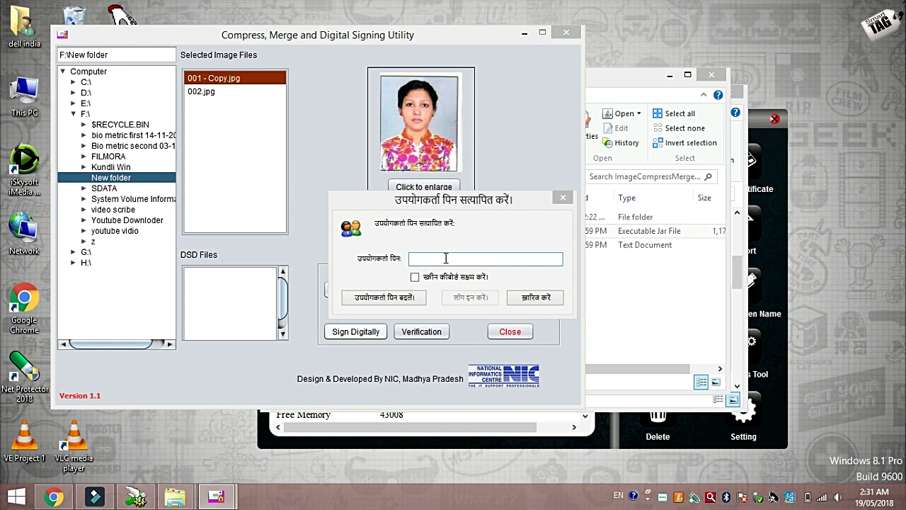
pyautogui.click(447, 259)
pyautogui.write('1')
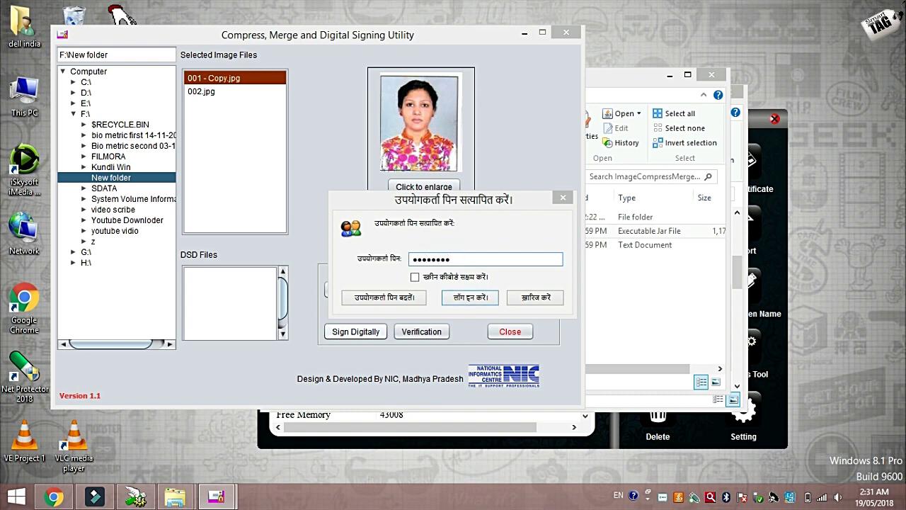
pyautogui.click(473, 298)
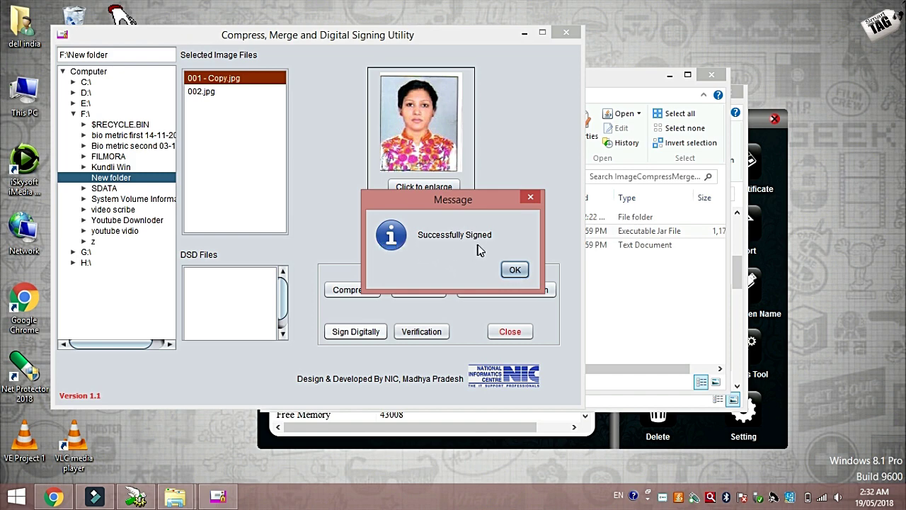
pyautogui.click(514, 271)
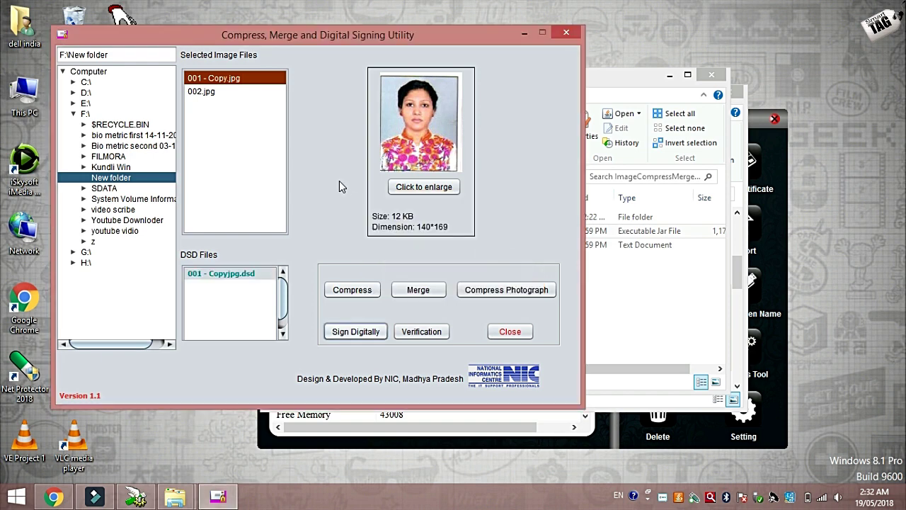
# Step: Digitally sign 002.jpg with the same SafeScrypt token certificate
pyautogui.click(210, 97)
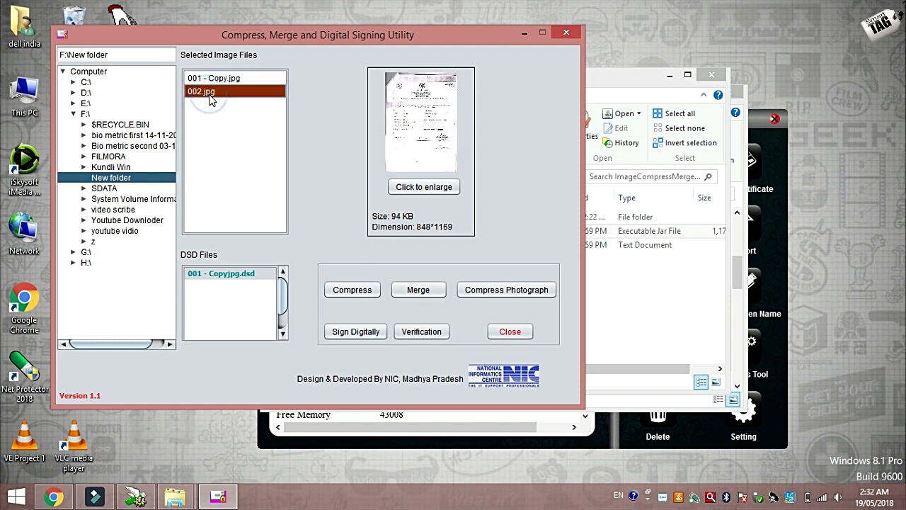
pyautogui.click(372, 333)
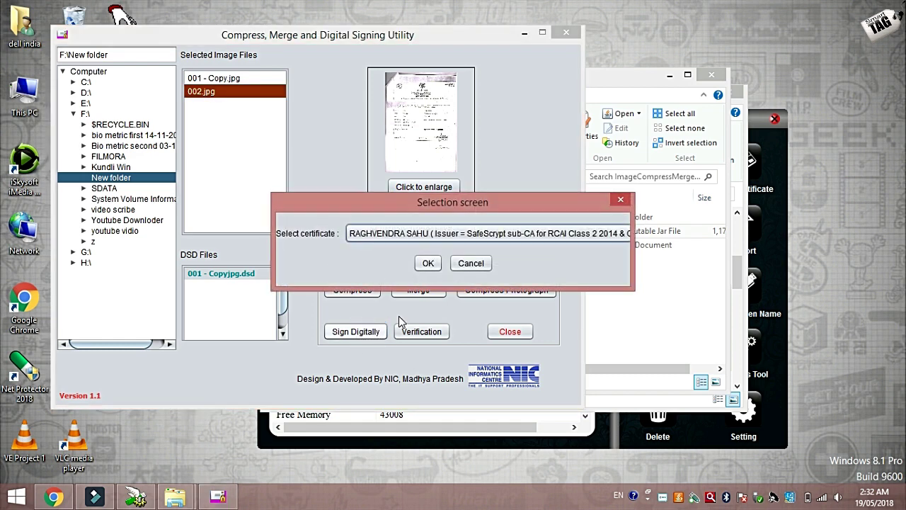
pyautogui.click(427, 264)
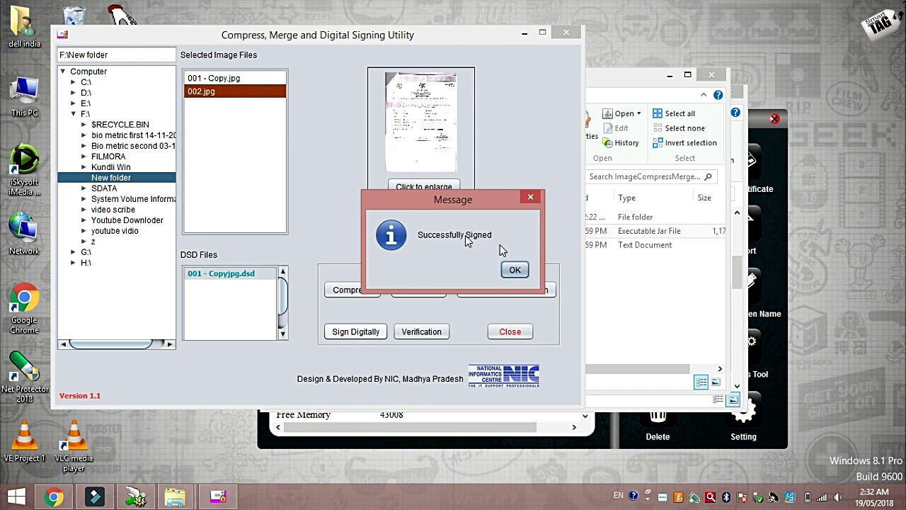
pyautogui.click(515, 270)
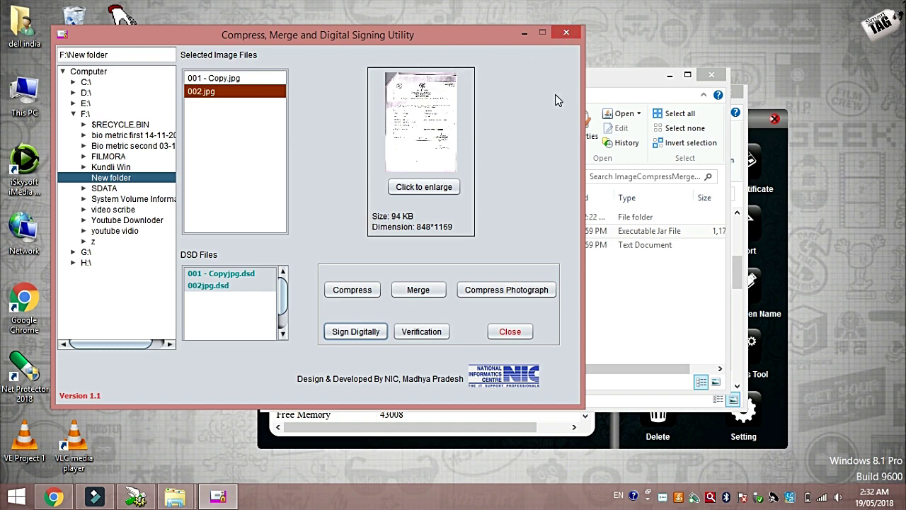
# Step: Close the signing utility and the ImageCompressMergeSign and Downloads folder windows
pyautogui.click(570, 37)
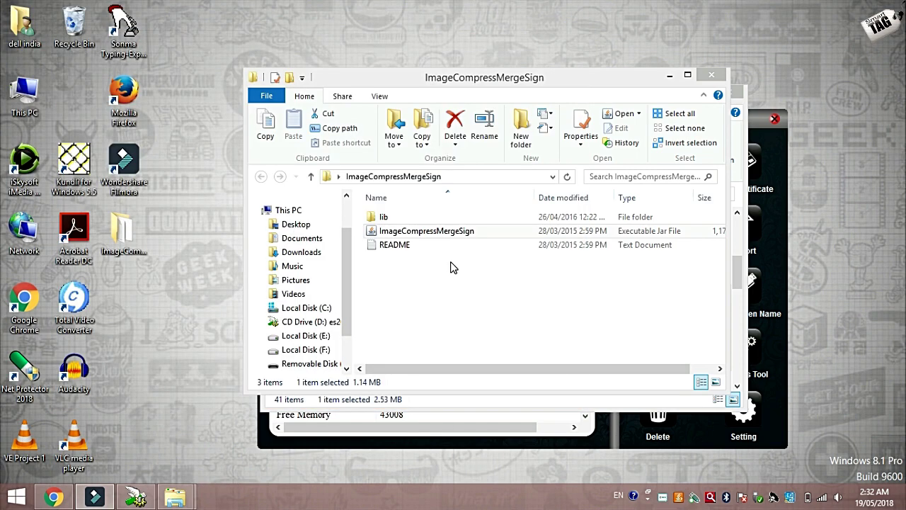
pyautogui.click(724, 83)
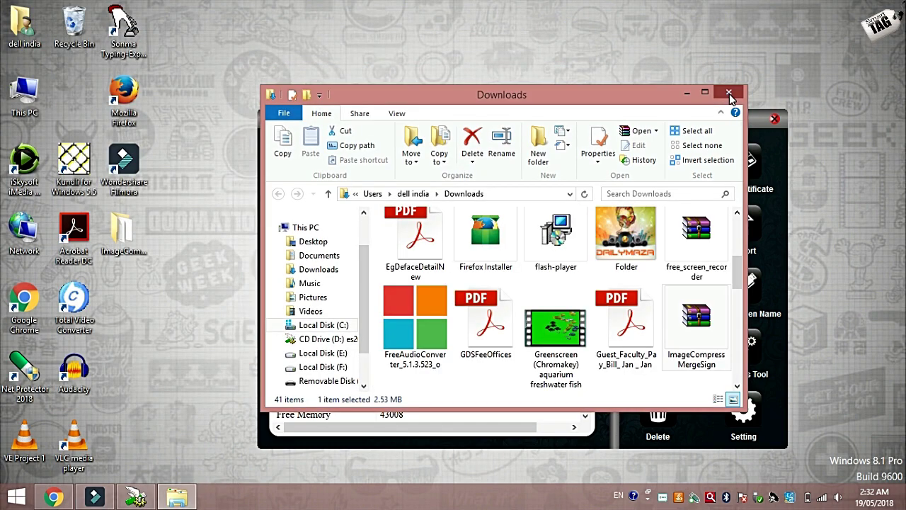
pyautogui.click(729, 90)
# Step: Open New folder on Local Disk (F:) in File Explorer to find the signed output files
pyautogui.doubleClick(21, 97)
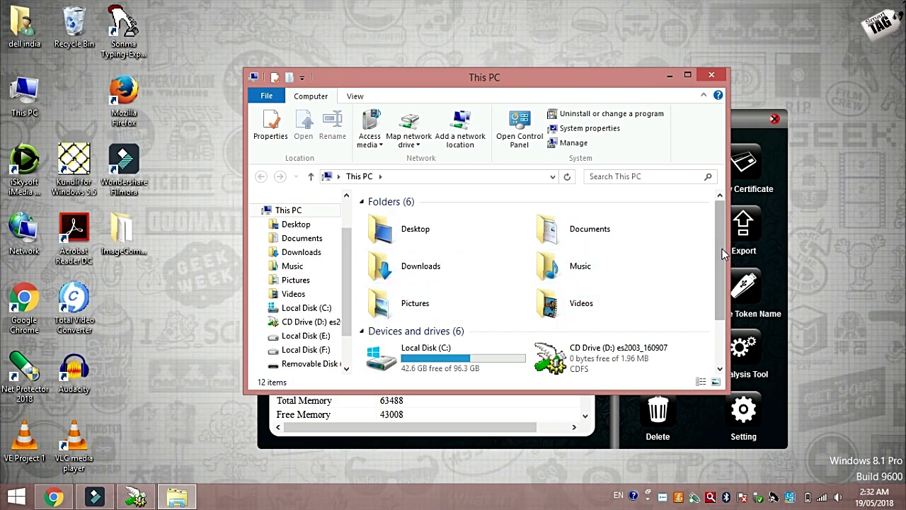
pyautogui.moveTo(721, 247); pyautogui.dragTo(726, 331)
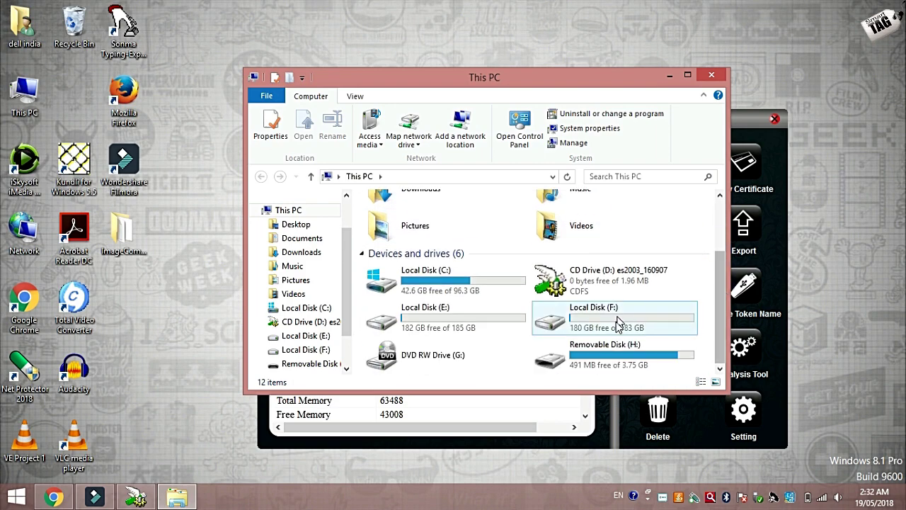
pyautogui.doubleClick(551, 319)
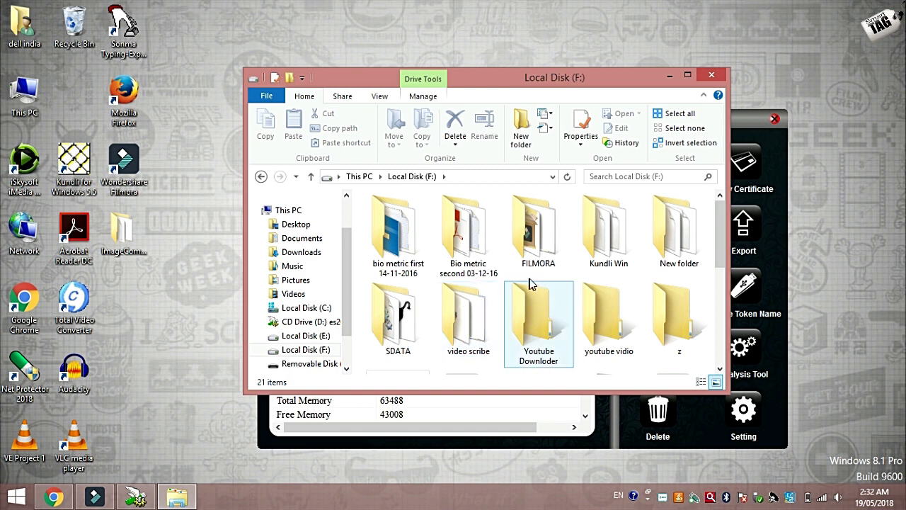
pyautogui.doubleClick(659, 241)
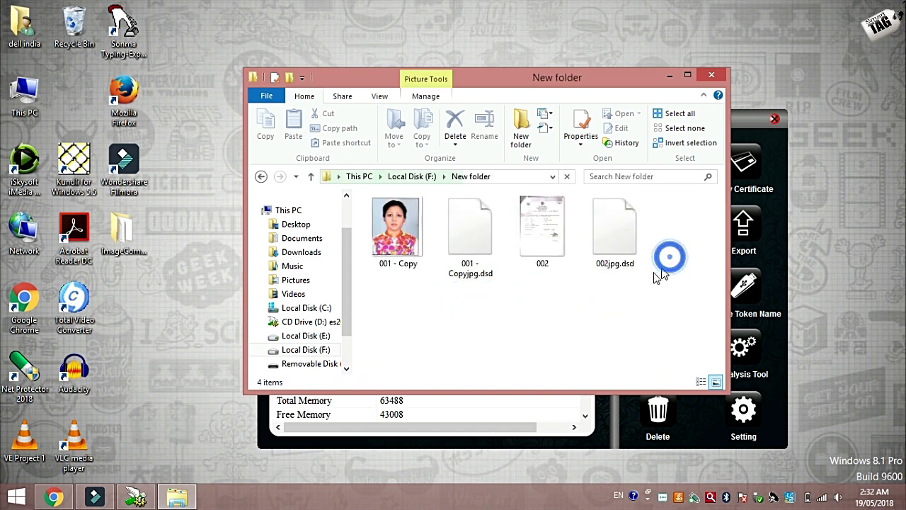
# Step: Examine the signature files 001 - Copyjpg.dsd and 002jpg.dsd alongside their source images 001 - Copy and 002
pyautogui.click(474, 256)
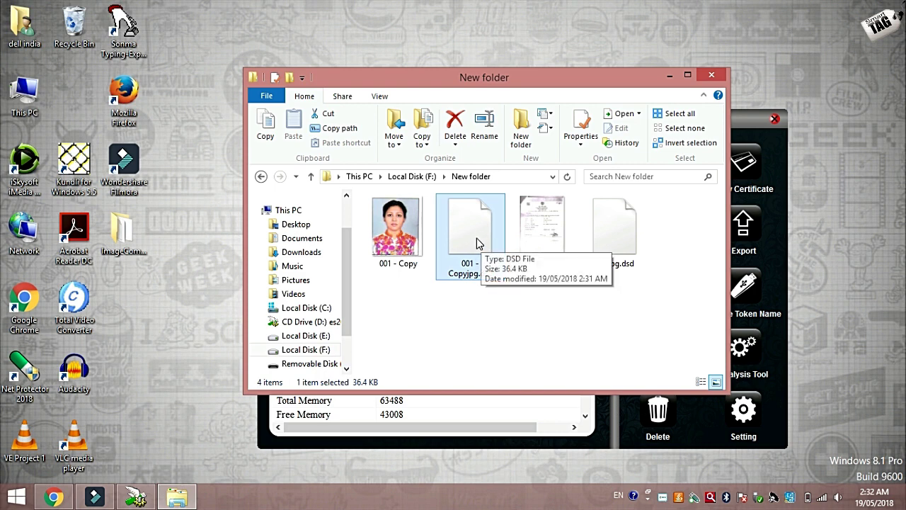
pyautogui.click(614, 241)
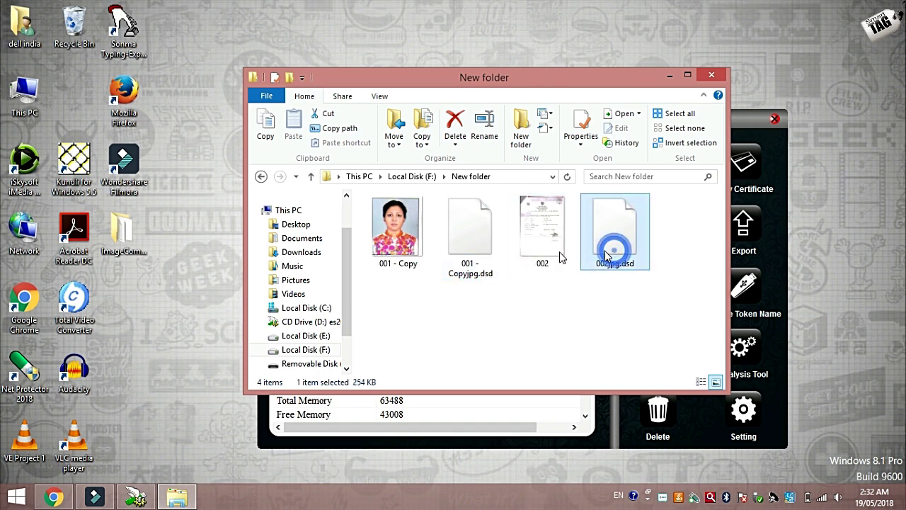
pyautogui.click(477, 244)
pyautogui.click(613, 237)
pyautogui.click(473, 241)
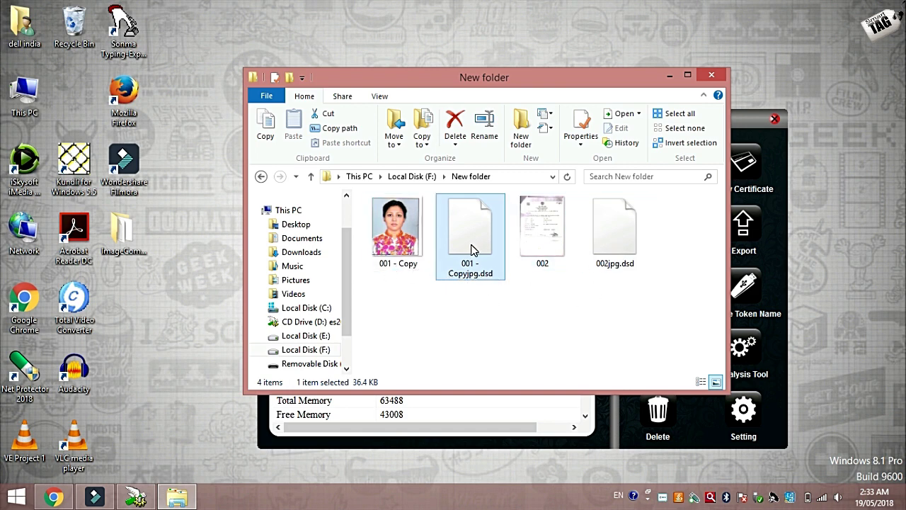
pyautogui.click(618, 331)
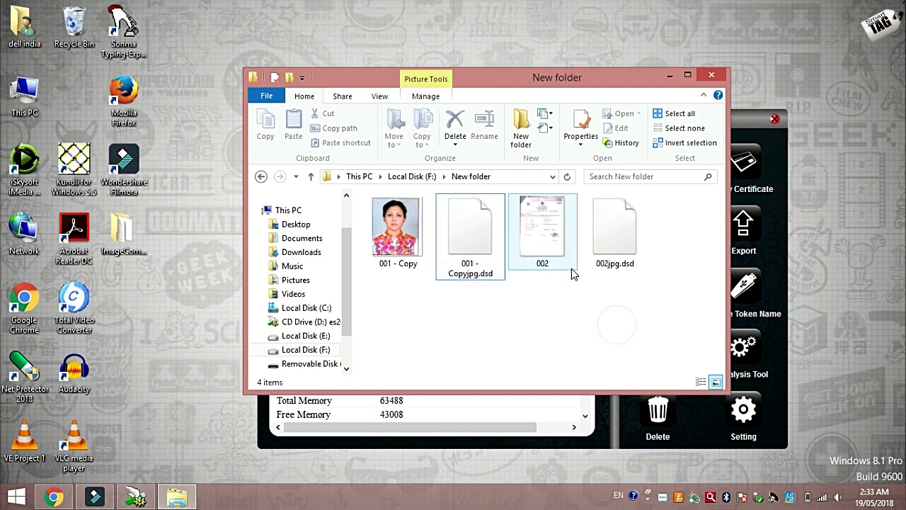
pyautogui.click(611, 266)
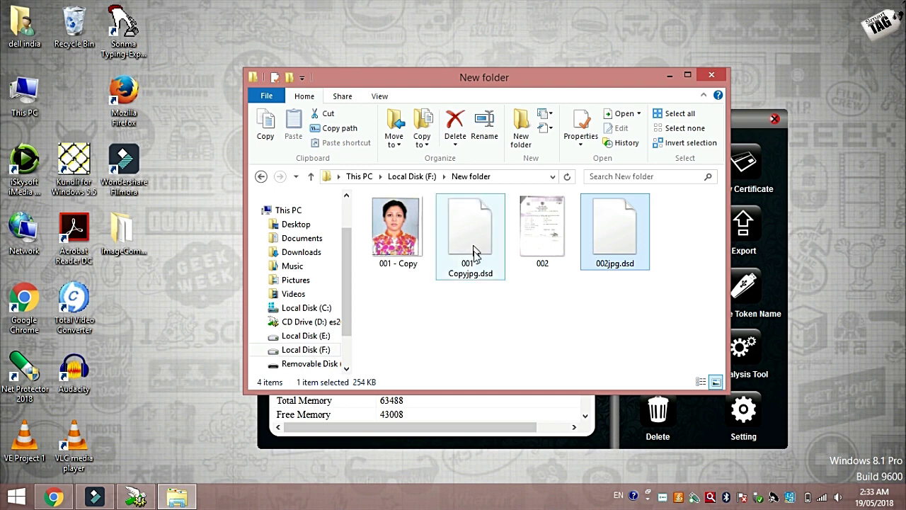
pyautogui.click(539, 245)
pyautogui.press('Left')
pyautogui.press('Left')
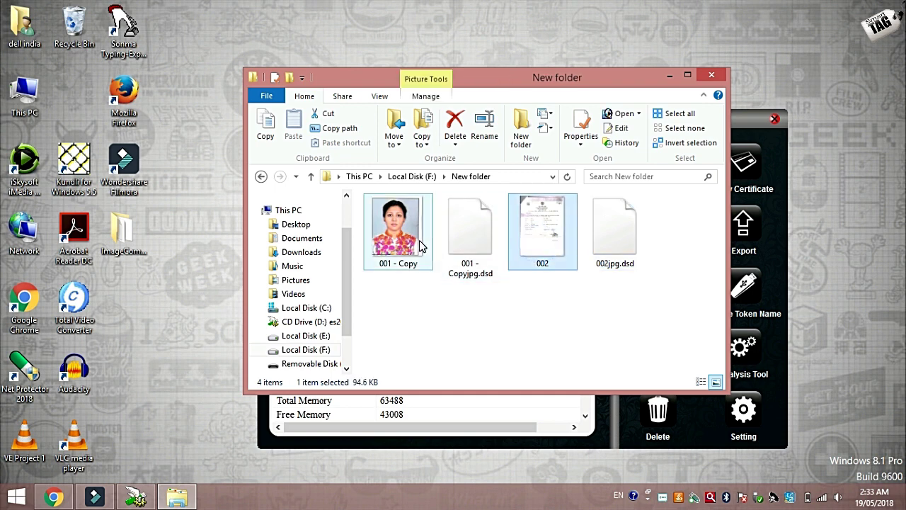
pyautogui.click(559, 246)
pyautogui.press('Left')
pyautogui.press('Left')
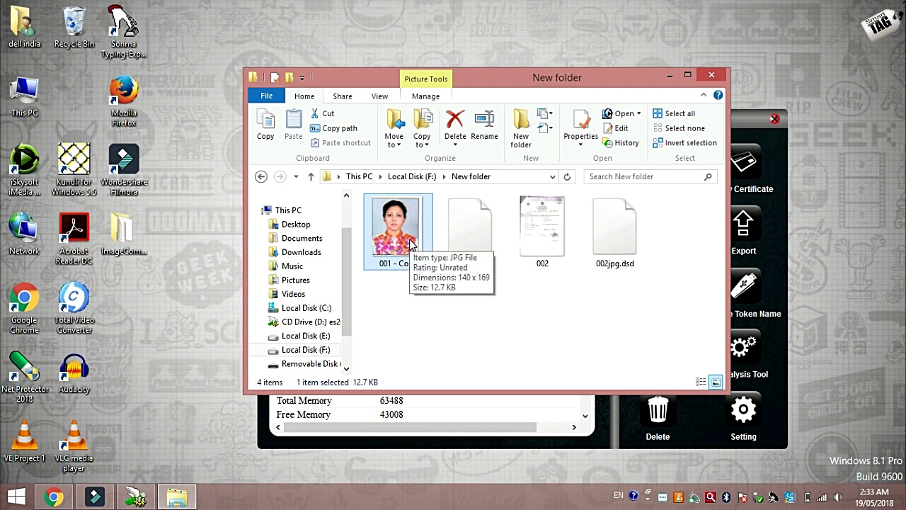
# Step: Close the New folder window and move the Entersafe PKI Manager window up toward the middle of the desktop
pyautogui.click(711, 75)
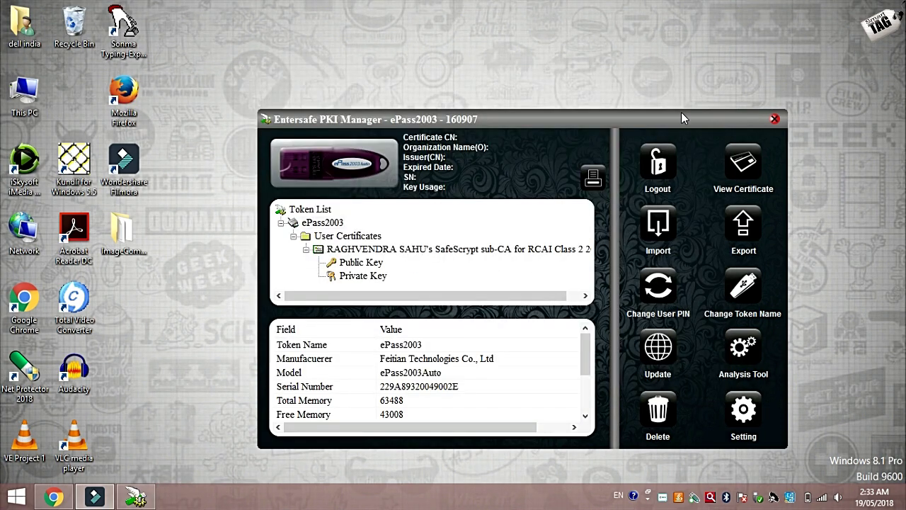
pyautogui.moveTo(679, 122); pyautogui.dragTo(632, 73)
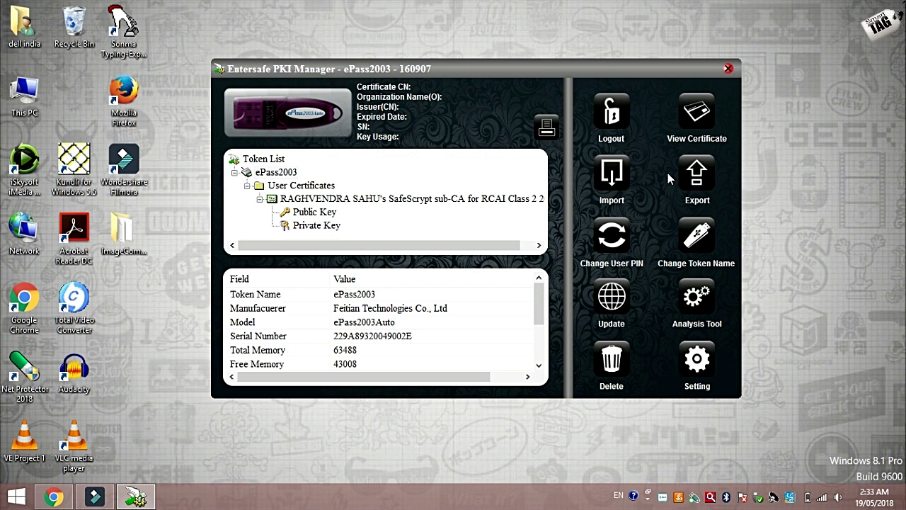